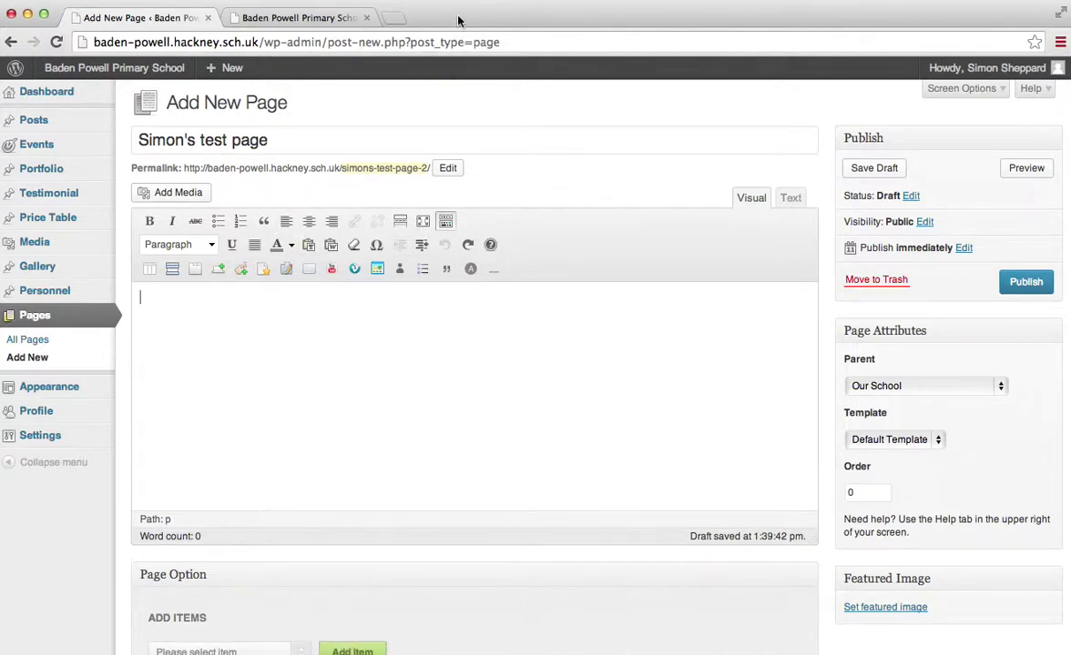
Switch to the Word document and copy all its text, from "Example page content" to the last bullet point
drag(450, 17, 564, 20)
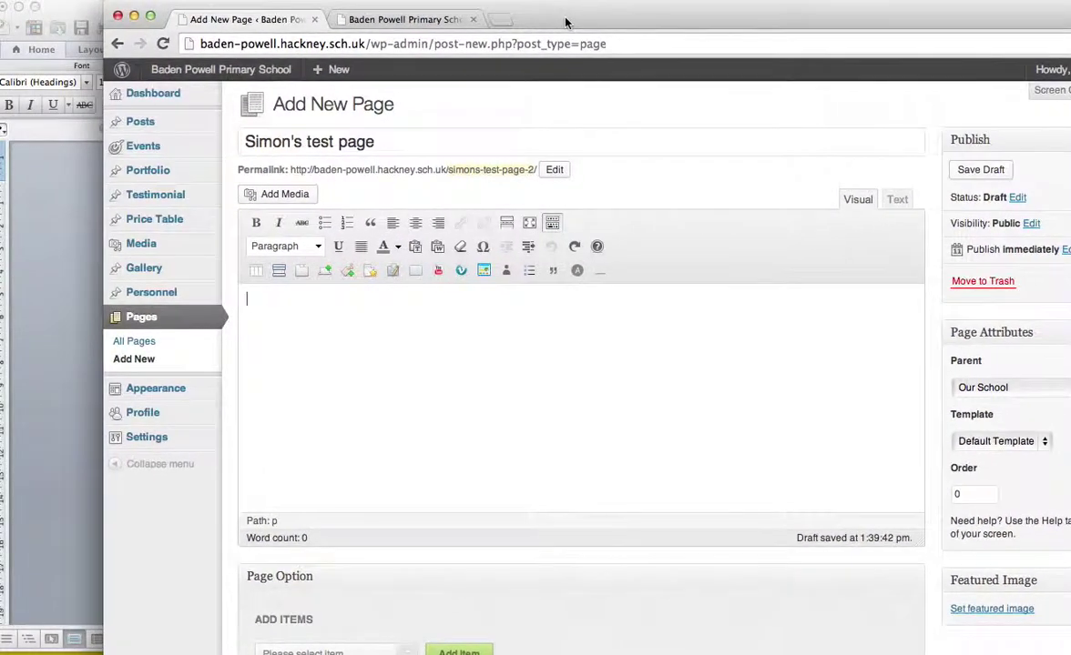
click(85, 202)
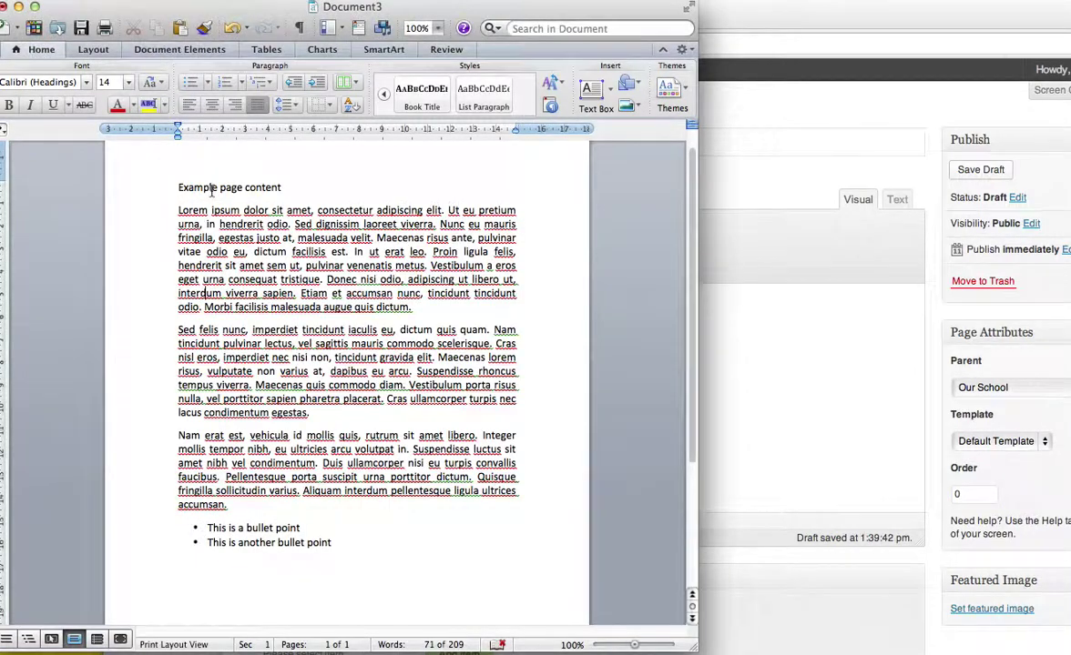
drag(180, 187, 342, 546)
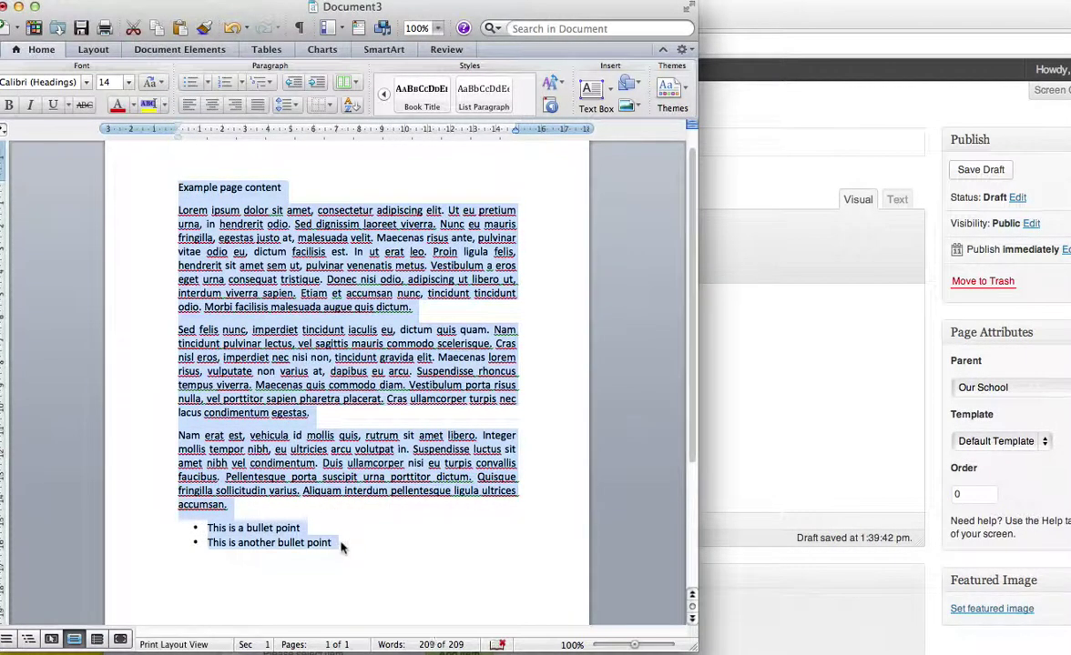
Return to the browser and insert the copied Word text into the page body using Paste from Word
click(734, 21)
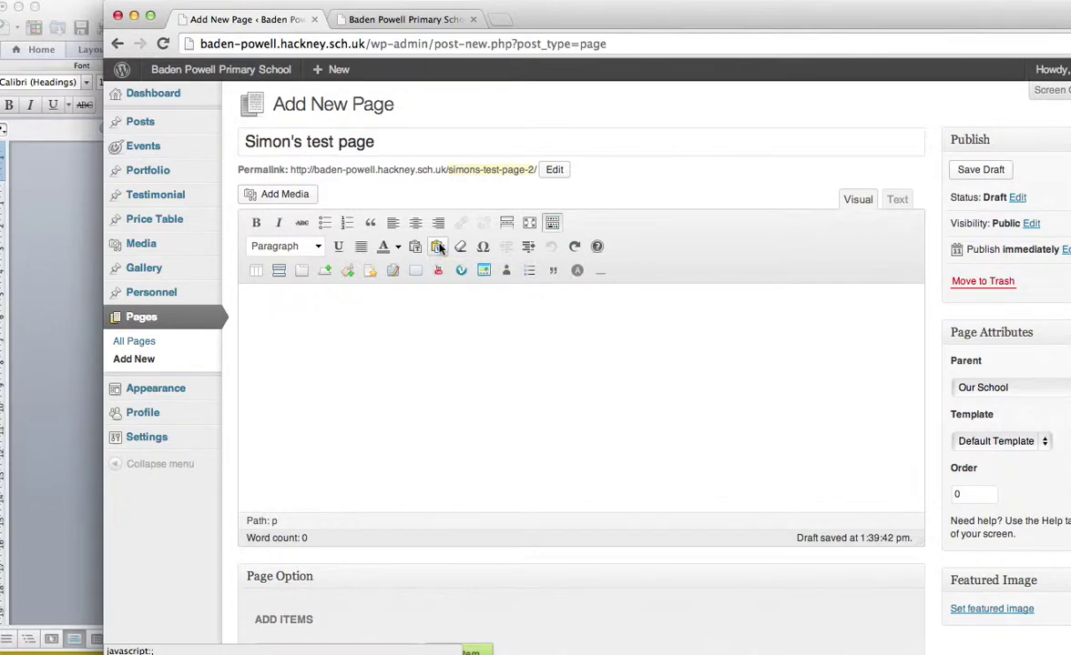
click(438, 247)
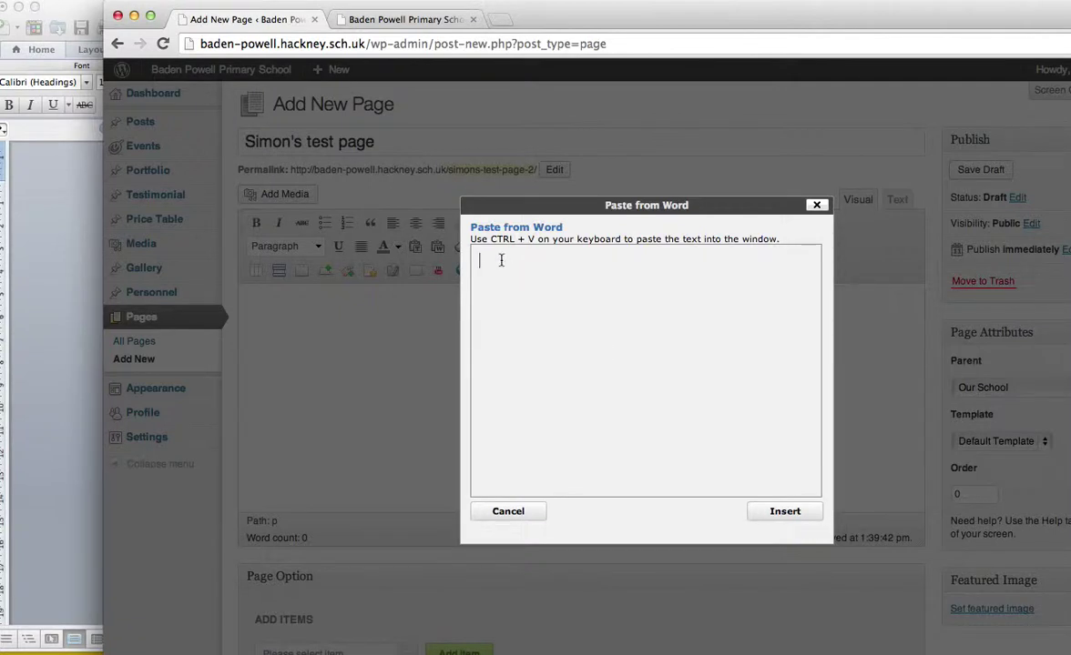
key(super+v)
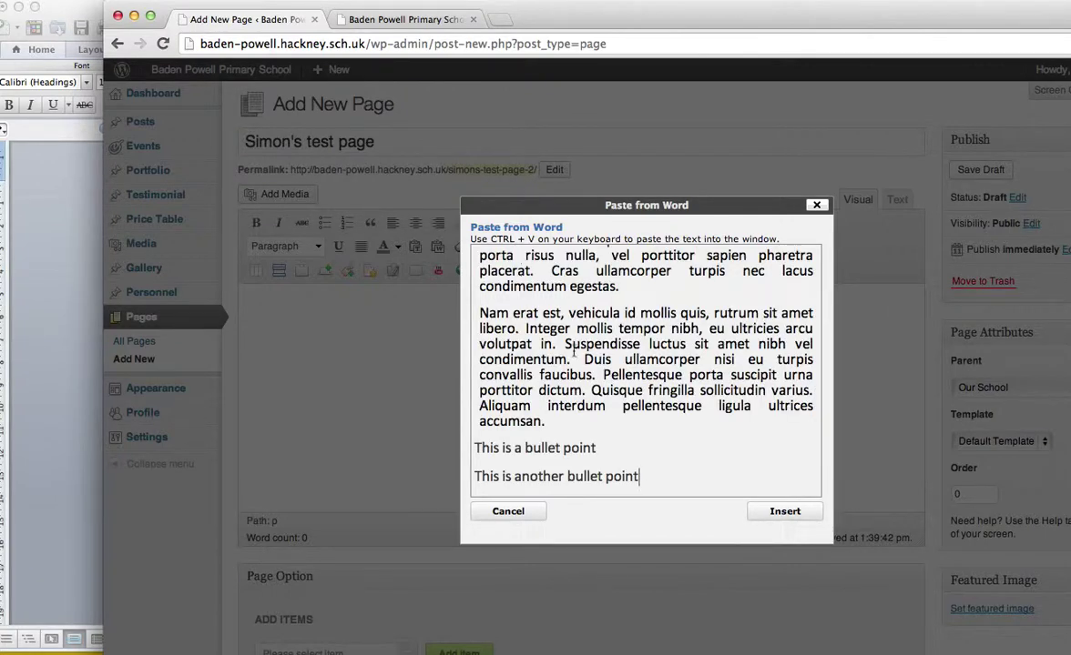
click(769, 514)
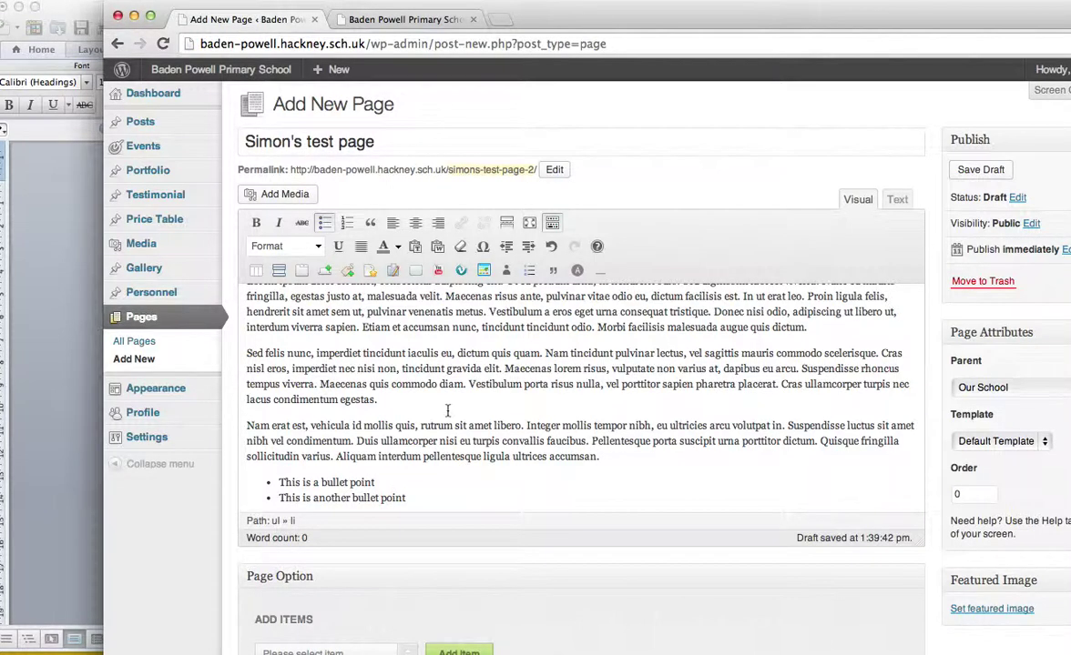
scroll(449, 411, up, 2)
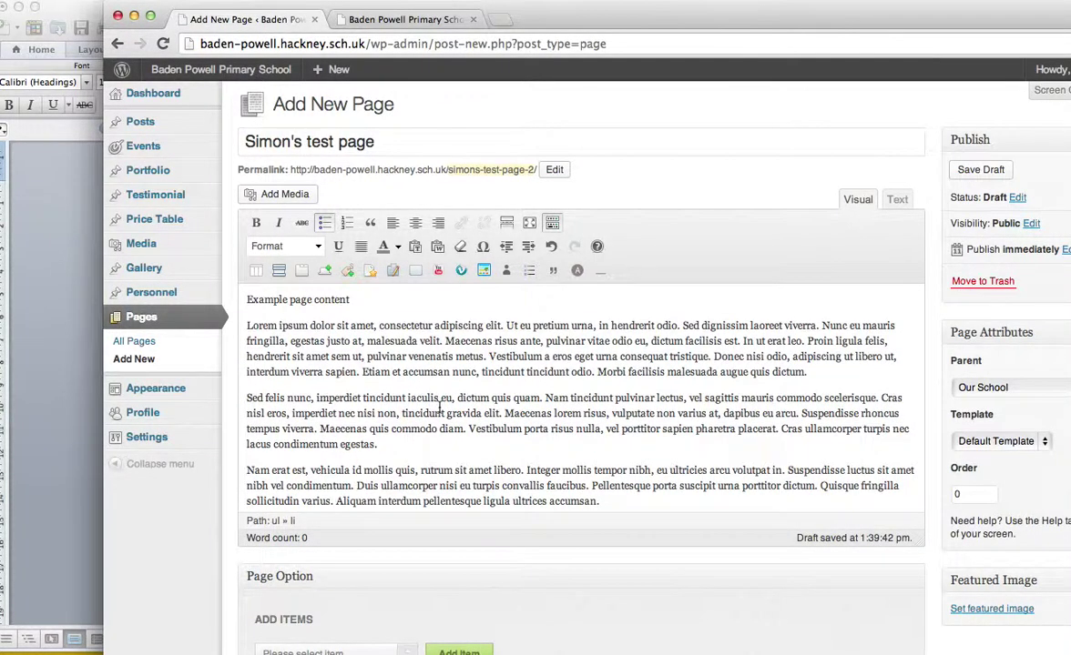
scroll(440, 407, down, 2)
scroll(439, 407, up, 2)
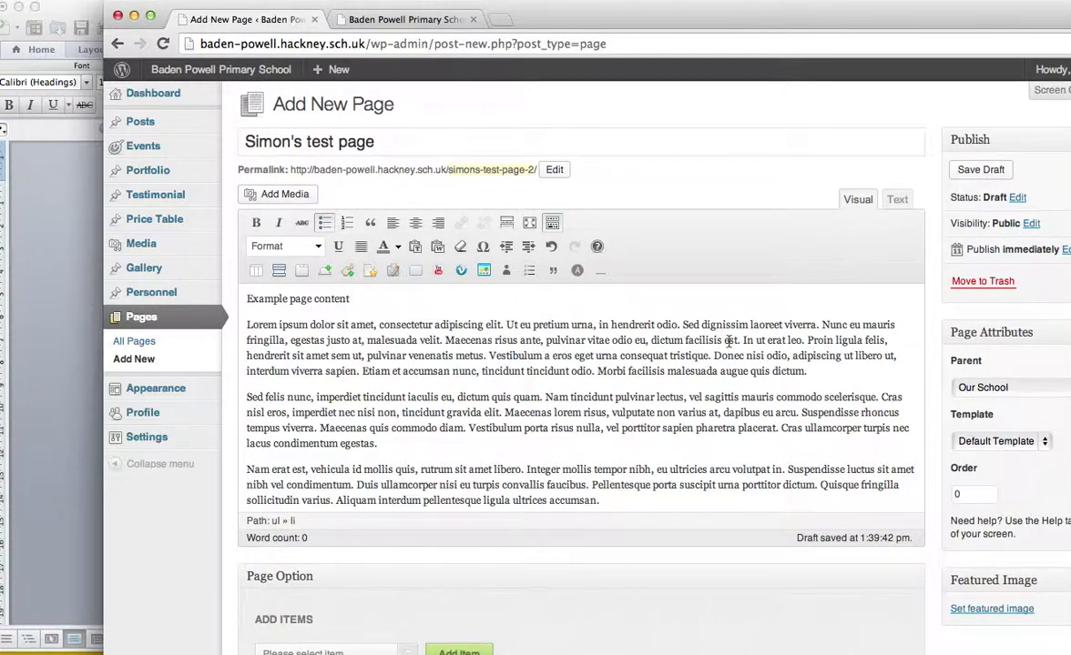
Add a new paragraph reading "adefieofjeijo feoefwoejfoijeofijweof" after the first Lorem ipsum paragraph
click(809, 371)
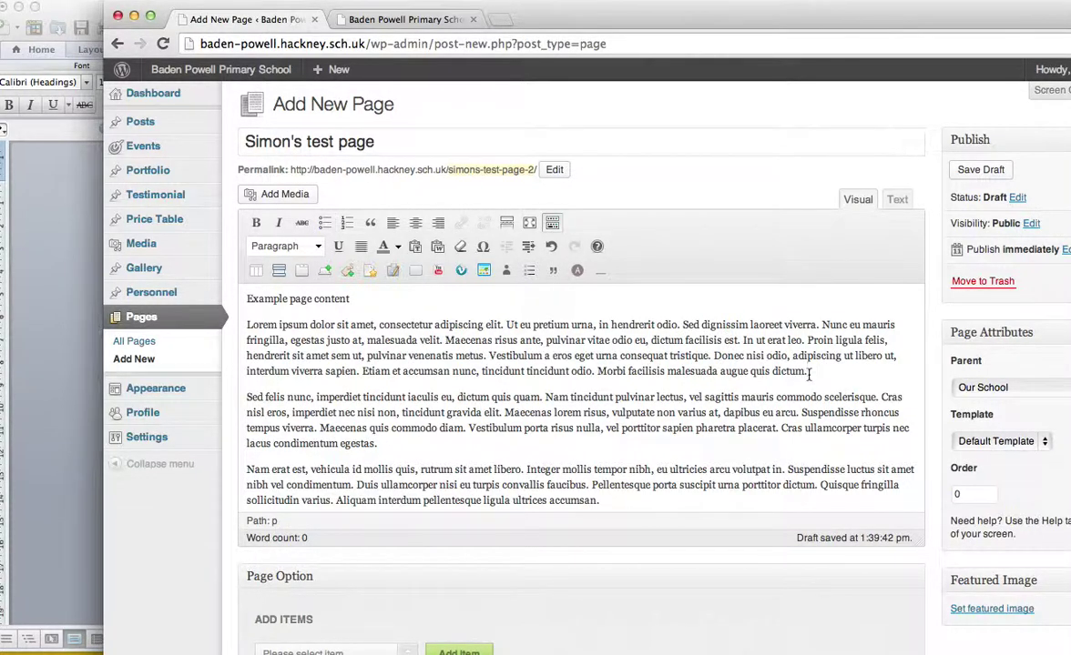
drag(808, 372, 555, 360)
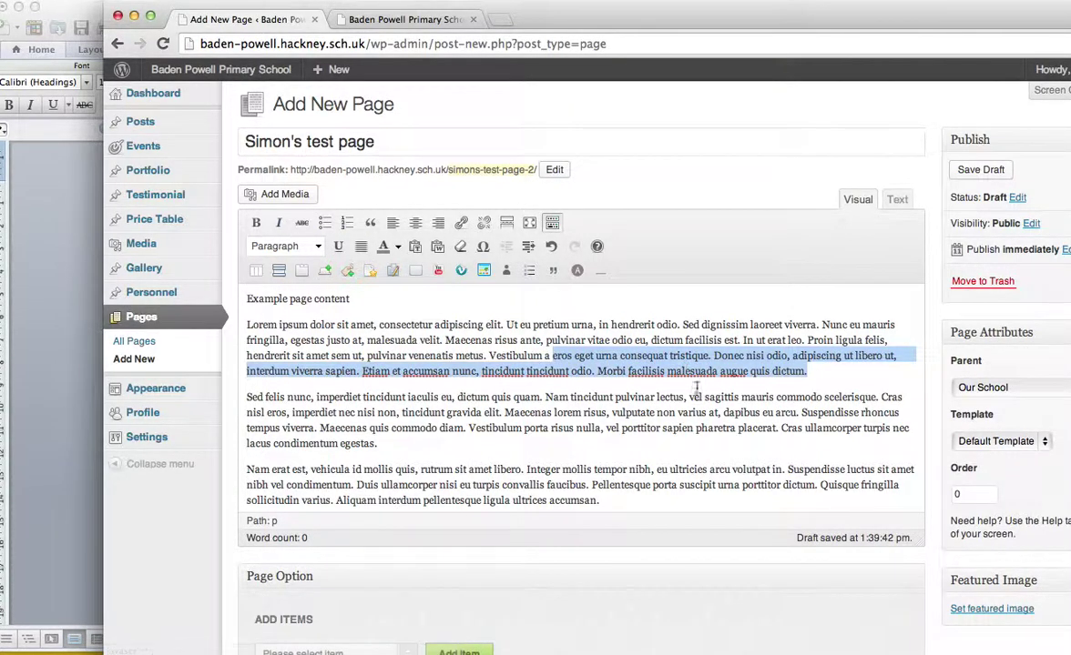
click(811, 374)
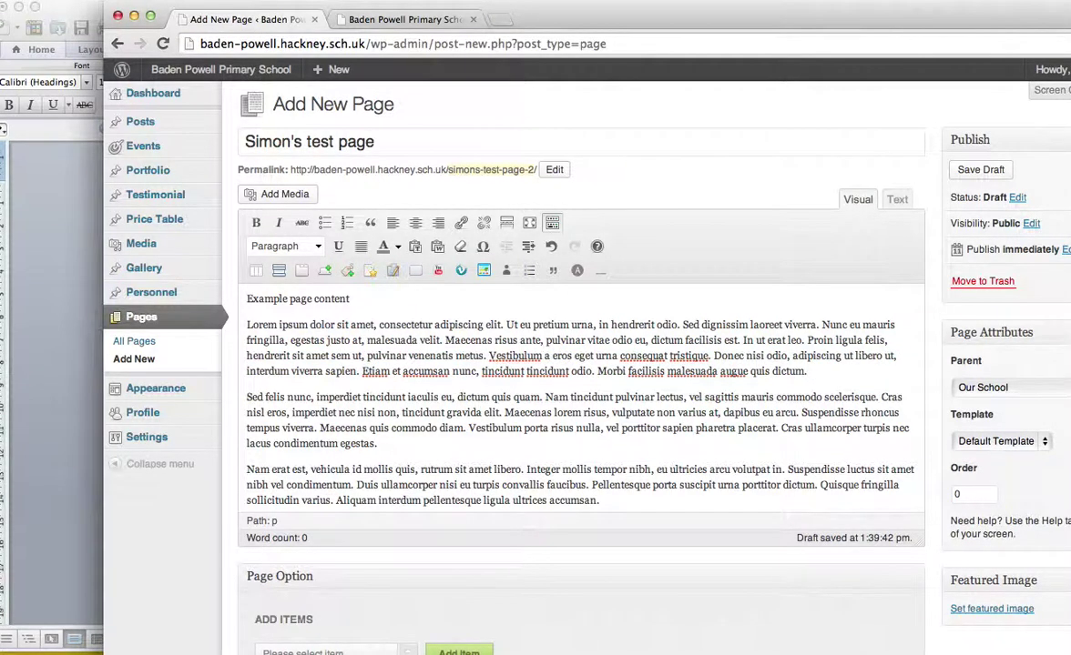
key(Return)
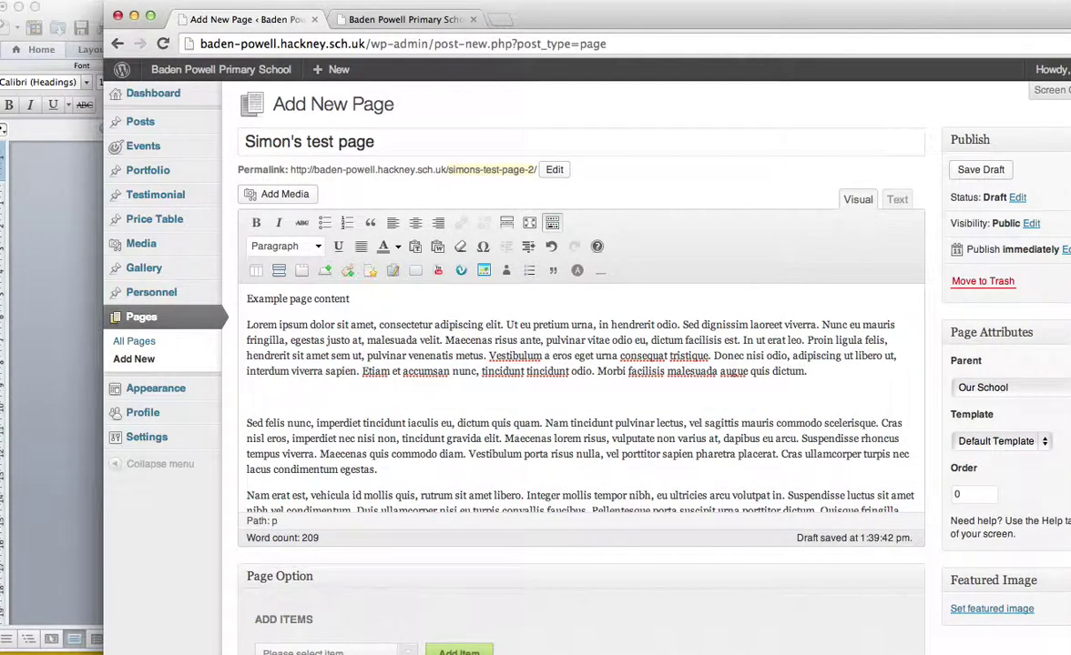
text(adefieofjeijo feoefwoejfoijeofijweof)
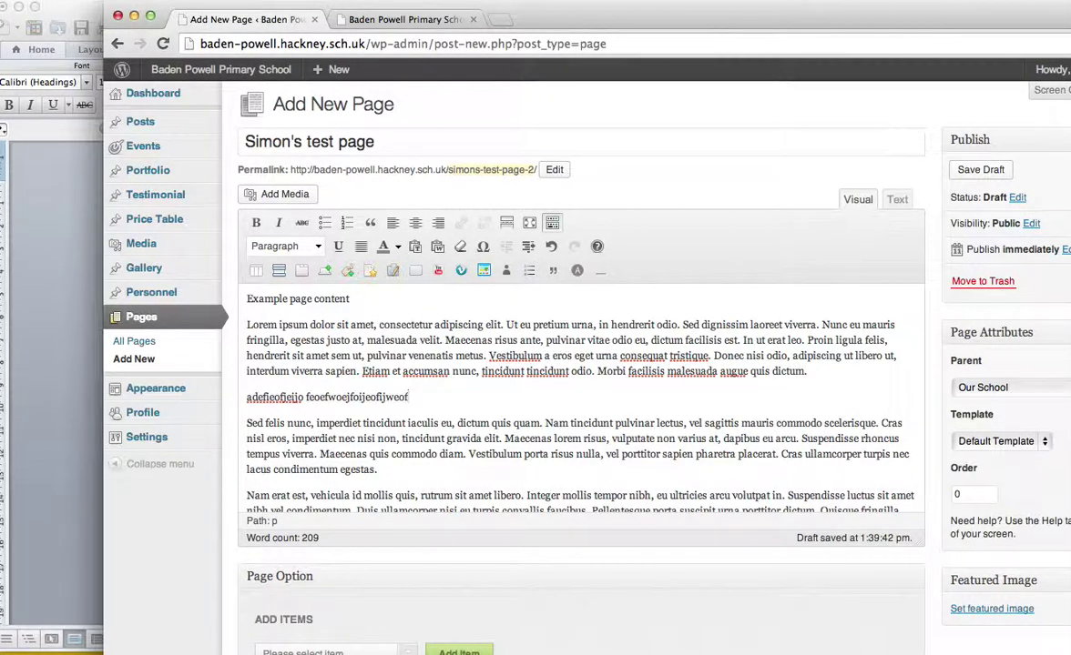
Add a paragraph "wfweofwefjwoiefowijef wefwefiwoiefj" below it, followed by a single line break and "wegiweogijwoeigjo wefjwoejgwoiejgoi wegwjegowjegoiwjegoijweogij"
key(Return)
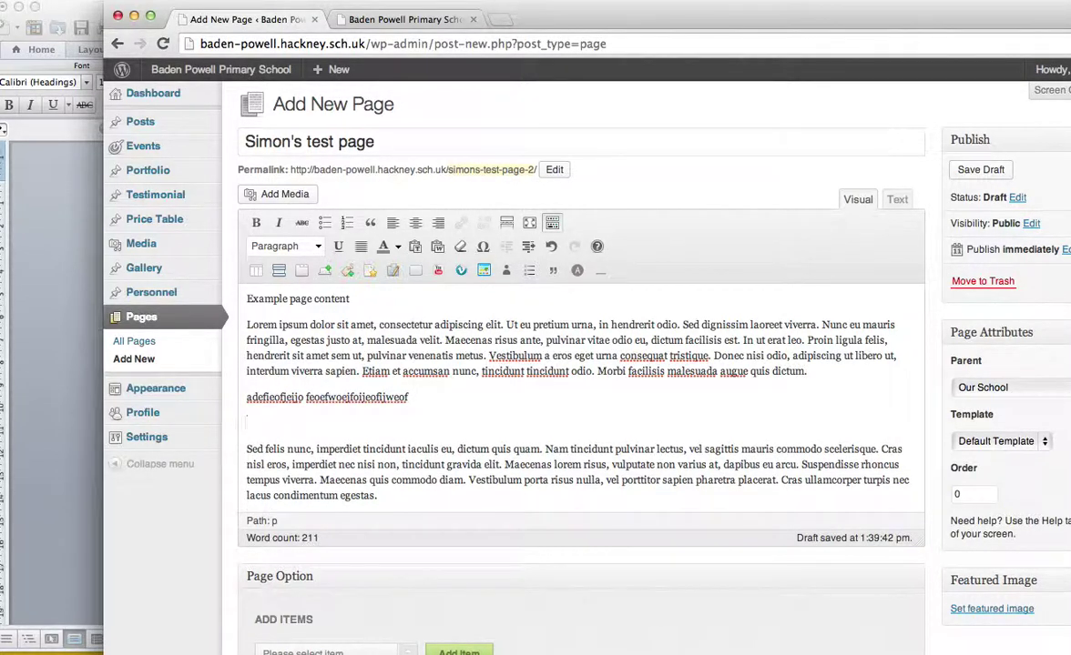
text(wfweofwefjwef)
text(efowijef wefwefiwoiefj)
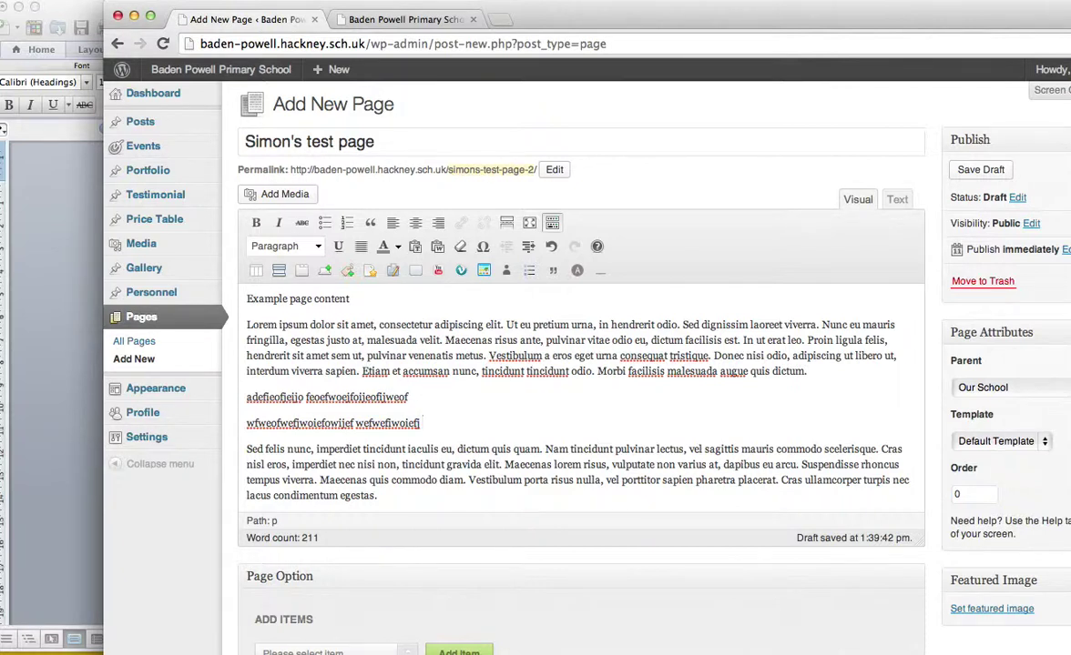
key(Return)
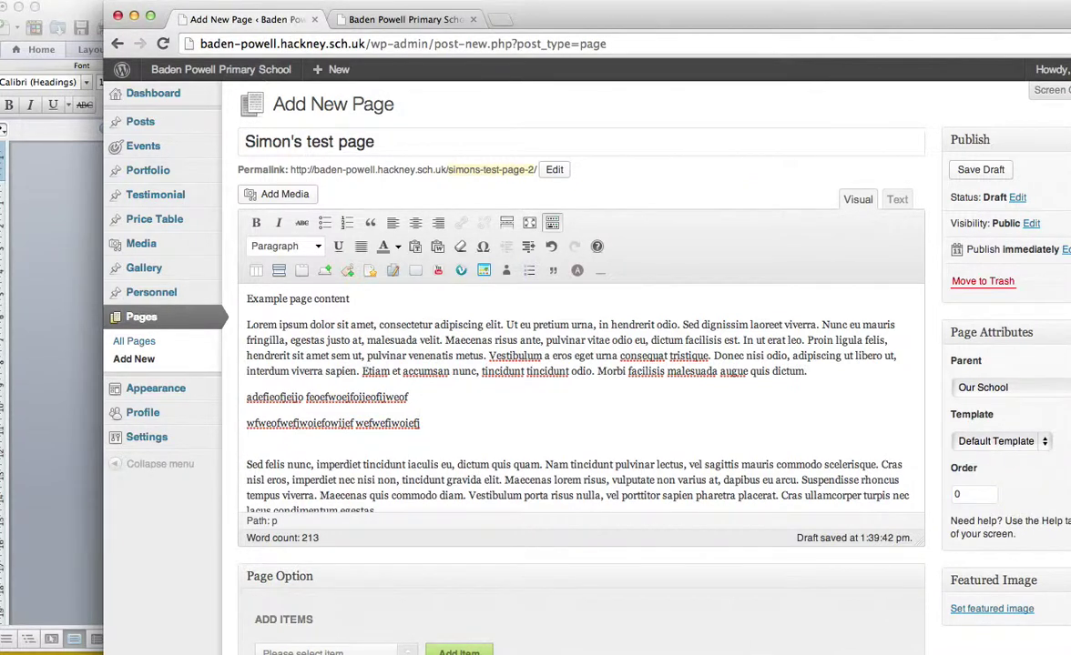
text(wegiweogiiwoeigio wefjwoeigw)
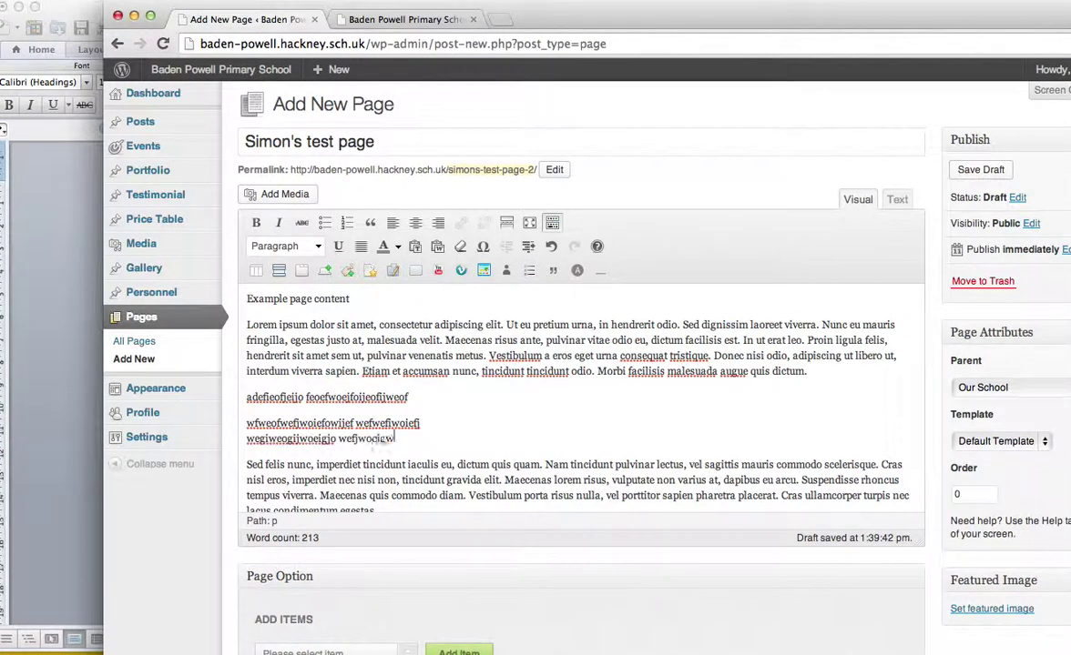
text(oieigoi wegwjegowjegoiwjegoijweogij)
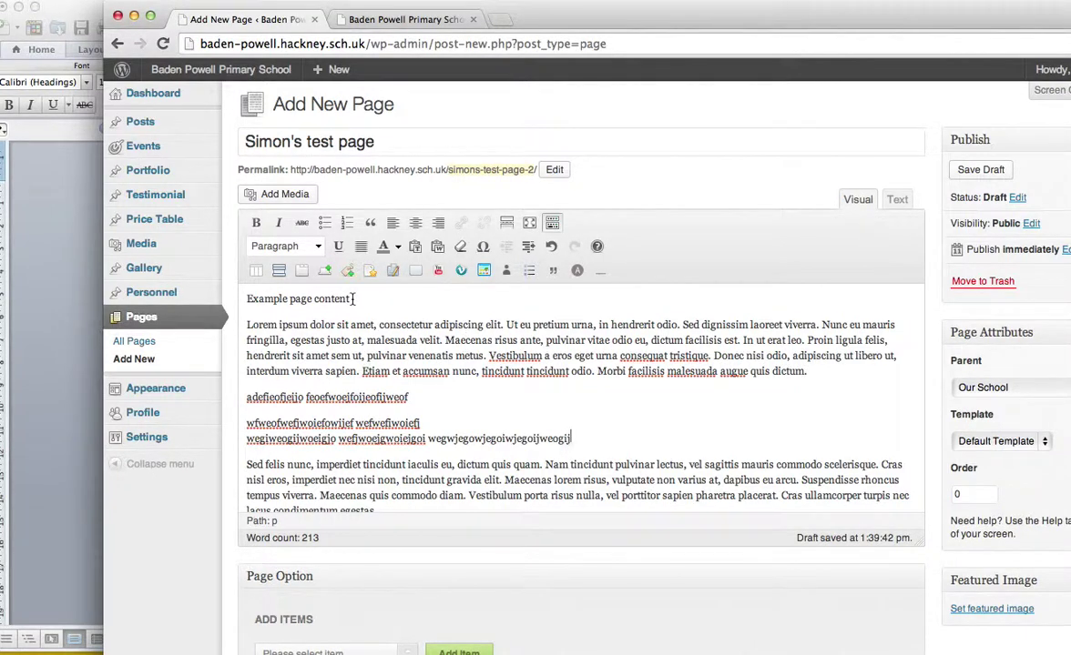
Format the opening line "Example page content" as Heading 2
drag(351, 298, 233, 275)
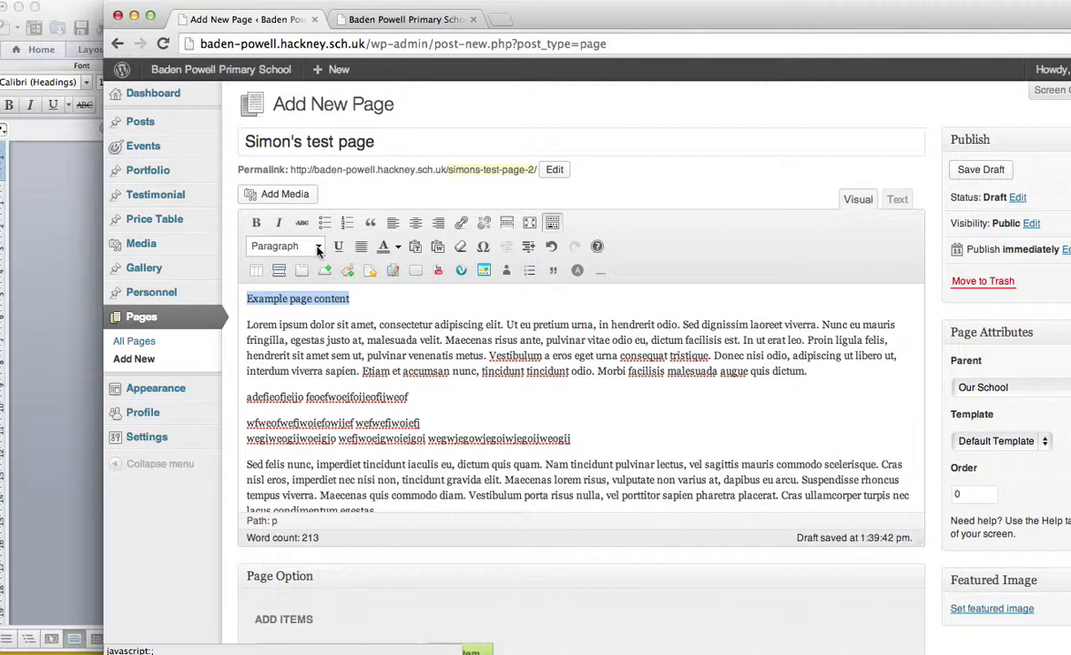
click(318, 247)
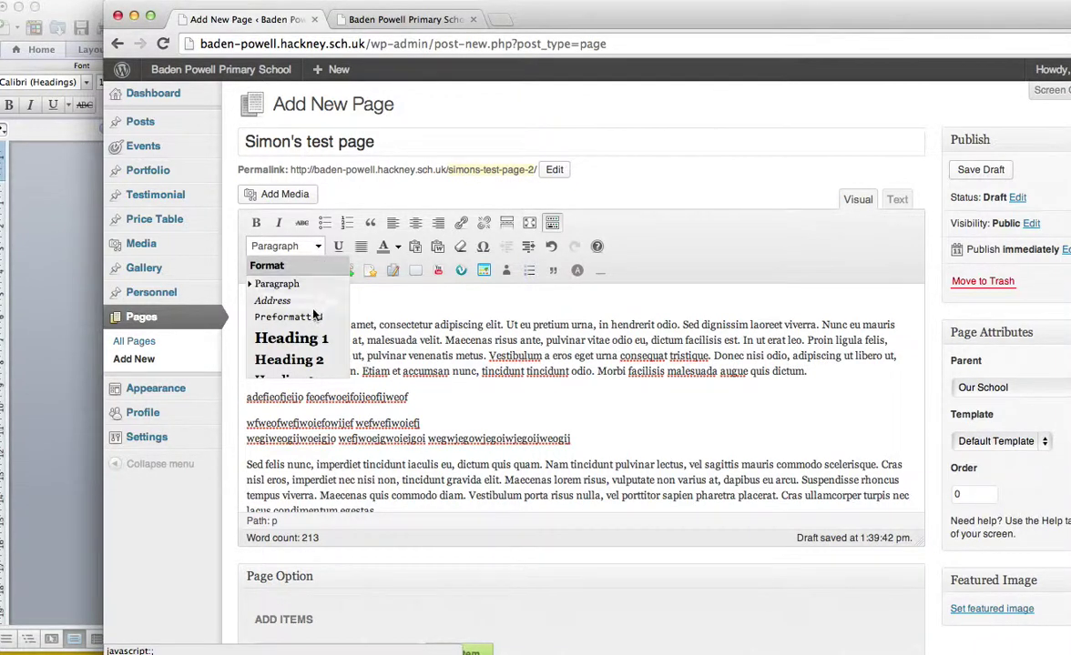
scroll(314, 318, down, 1)
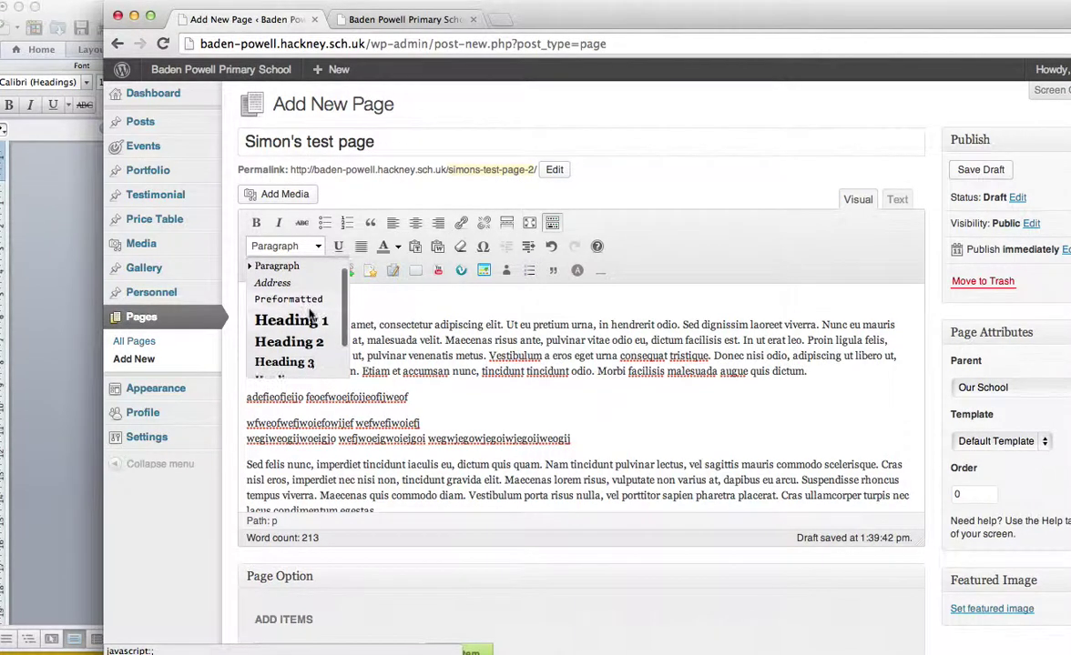
scroll(310, 313, down, 1)
scroll(309, 314, down, 1)
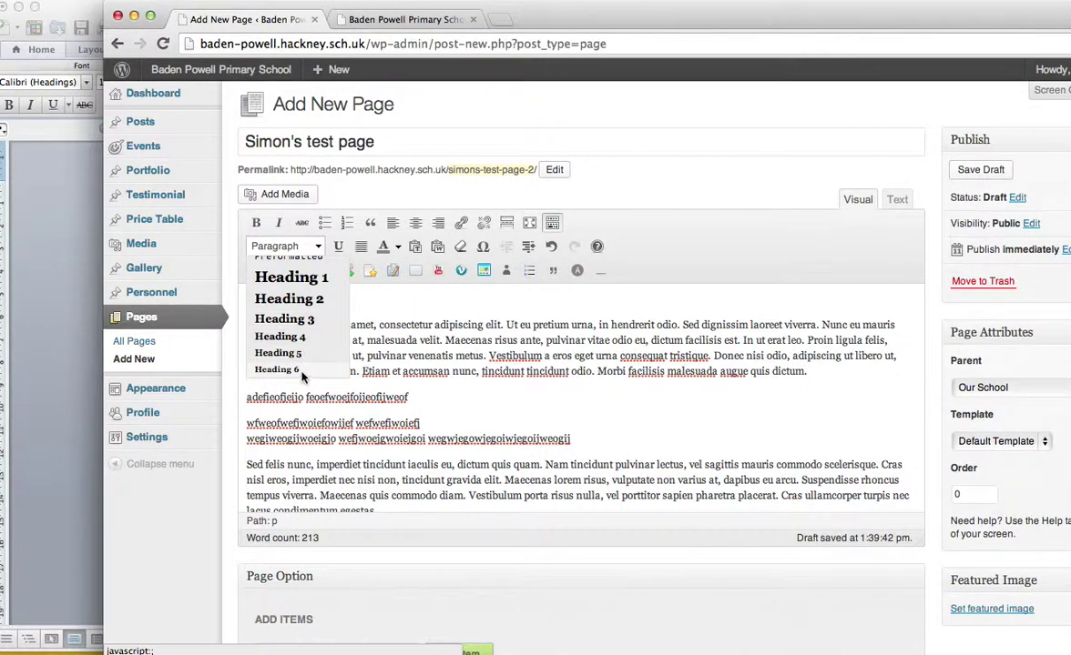
click(324, 300)
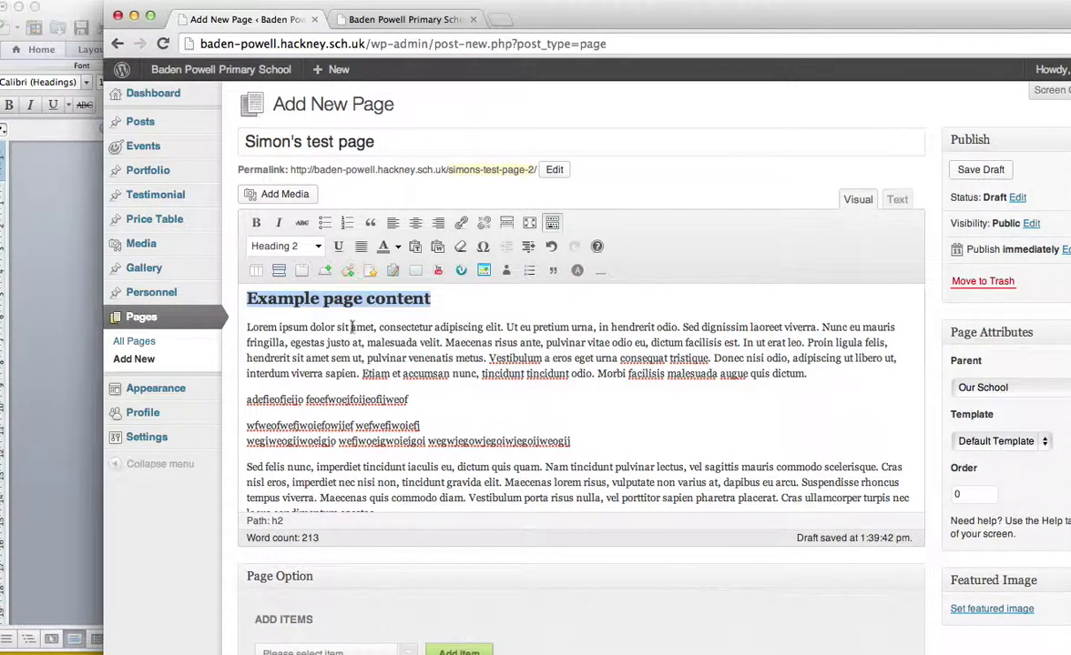
click(350, 326)
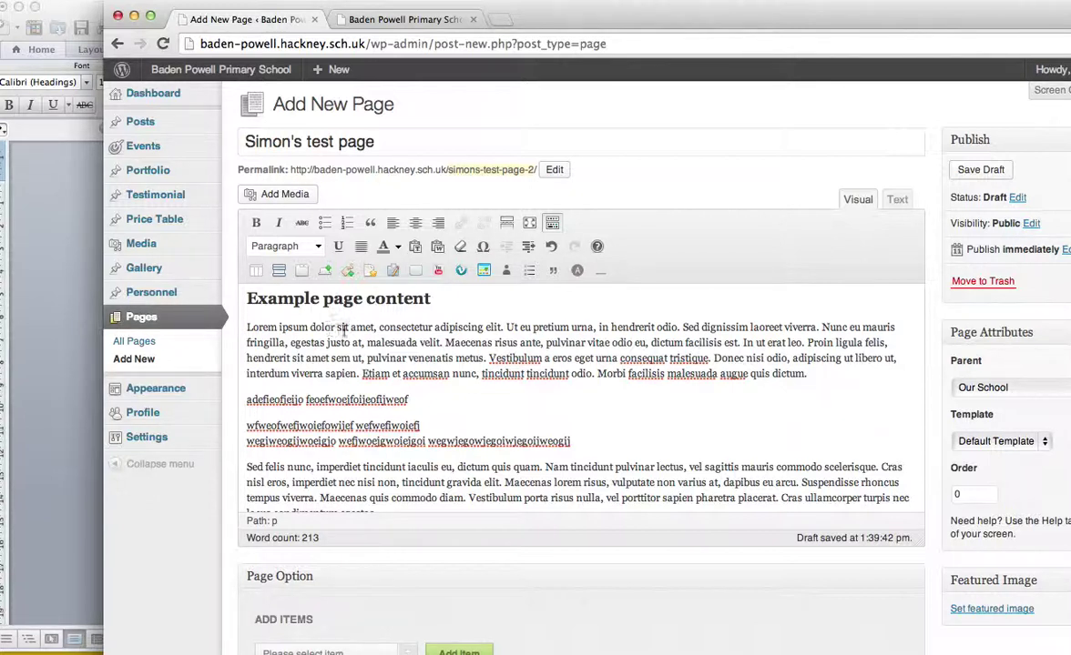
Try applying Heading 2 to only the words "Lorem ipsum dolor" in the first body paragraph, and undo the change
drag(335, 327, 249, 326)
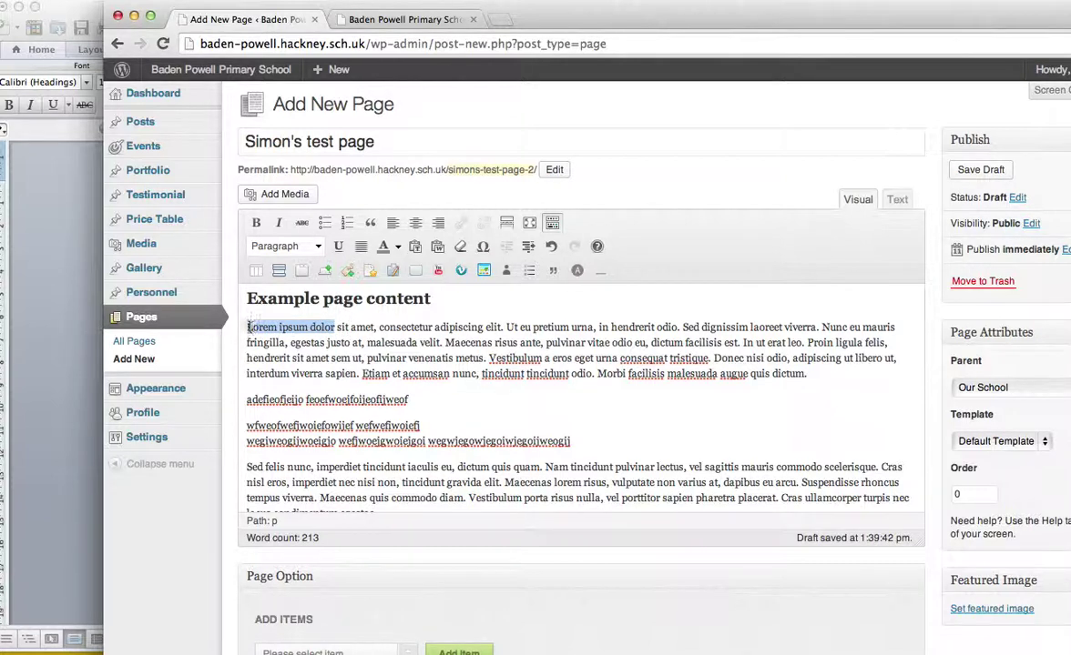
click(290, 245)
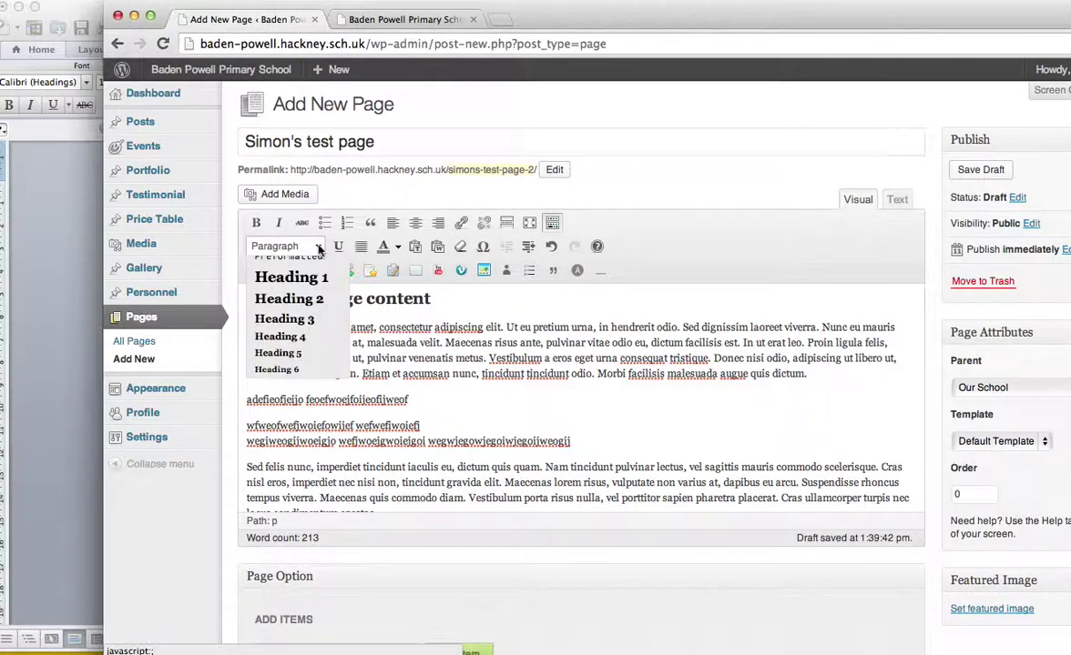
click(315, 299)
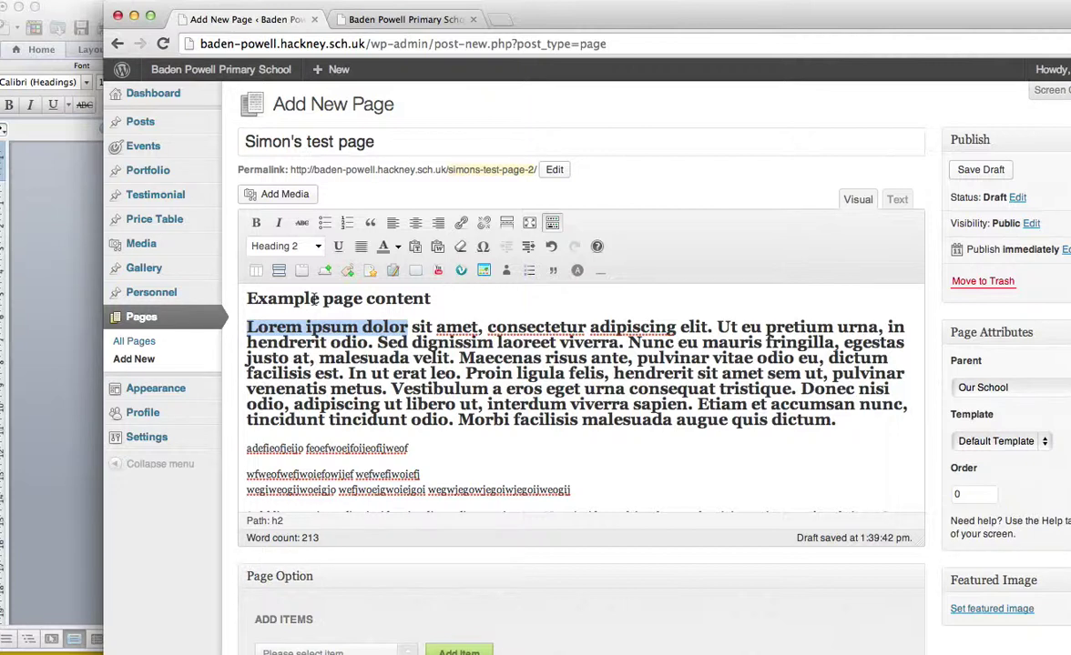
key(super+z)
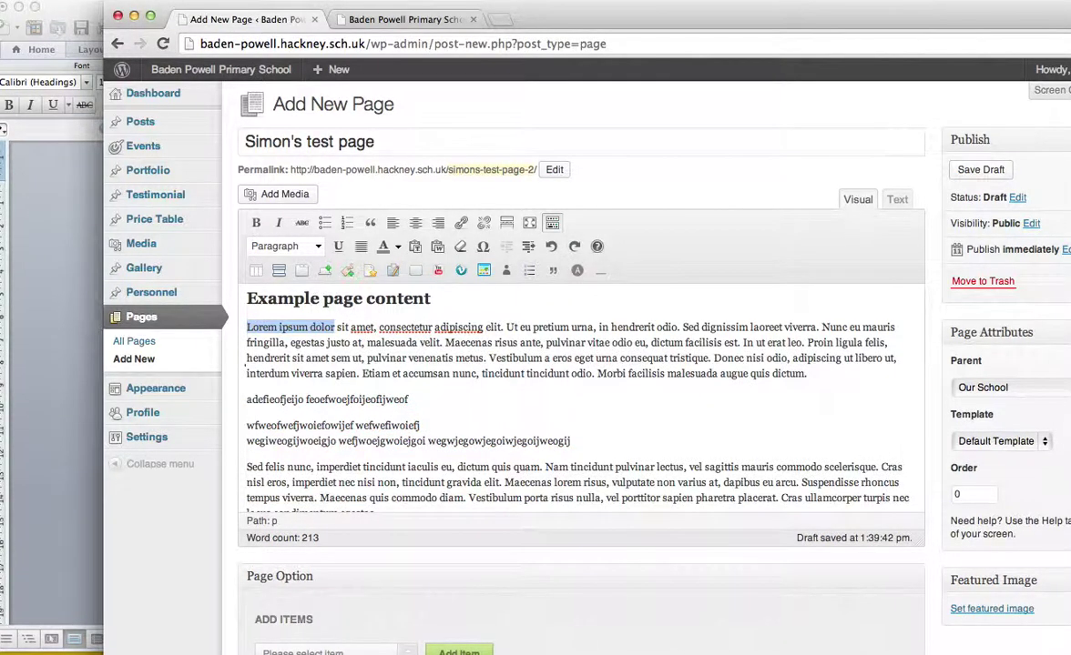
click(395, 358)
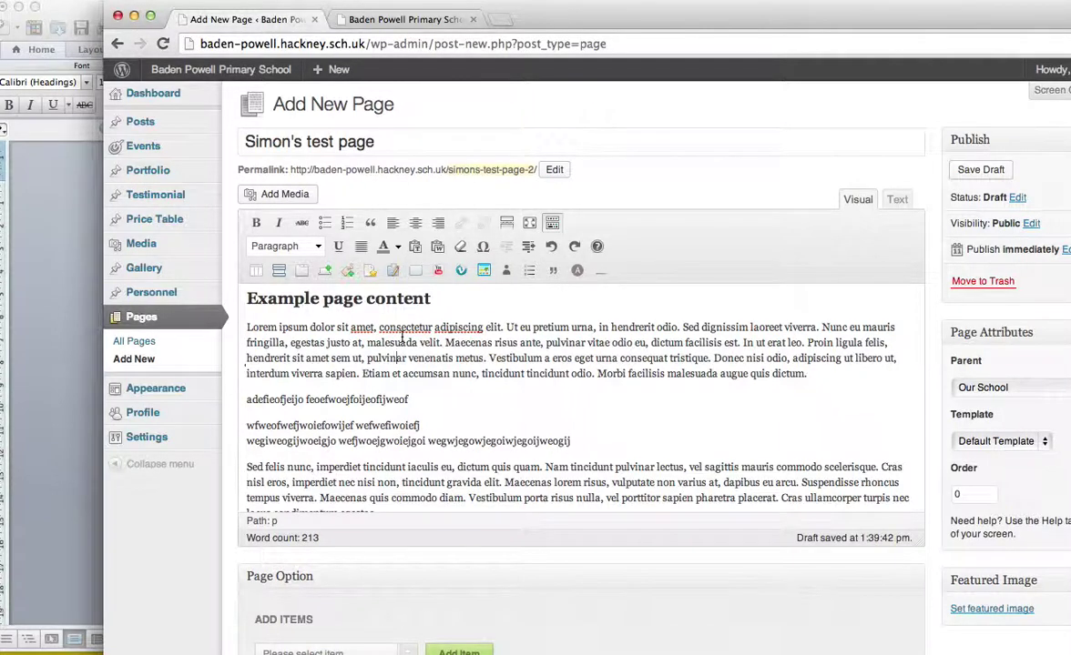
drag(245, 326, 543, 467)
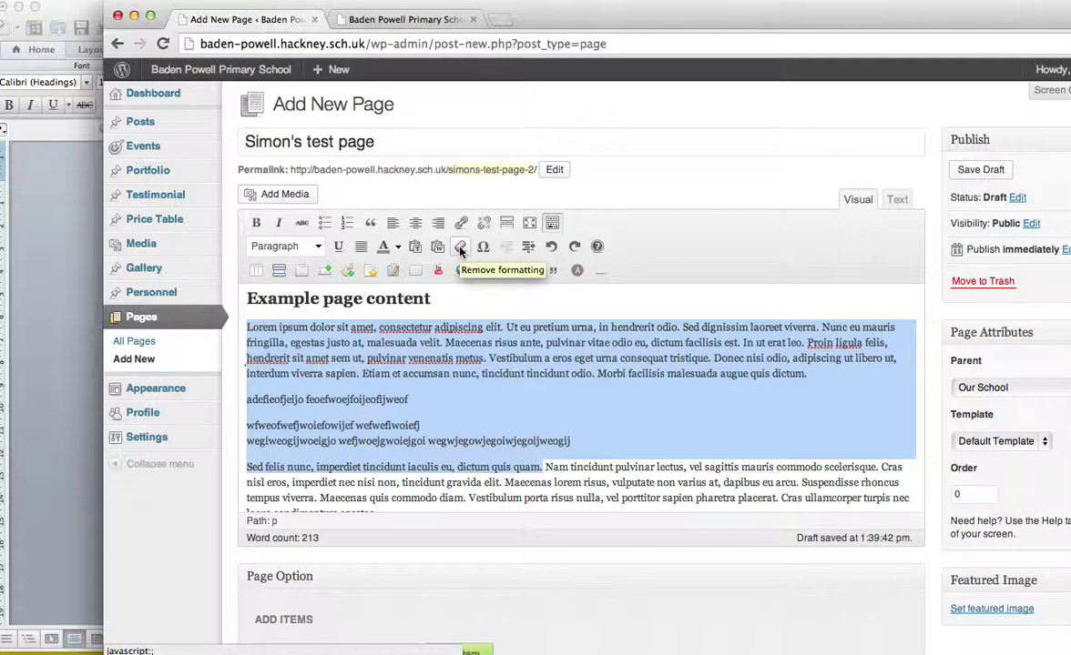
click(460, 338)
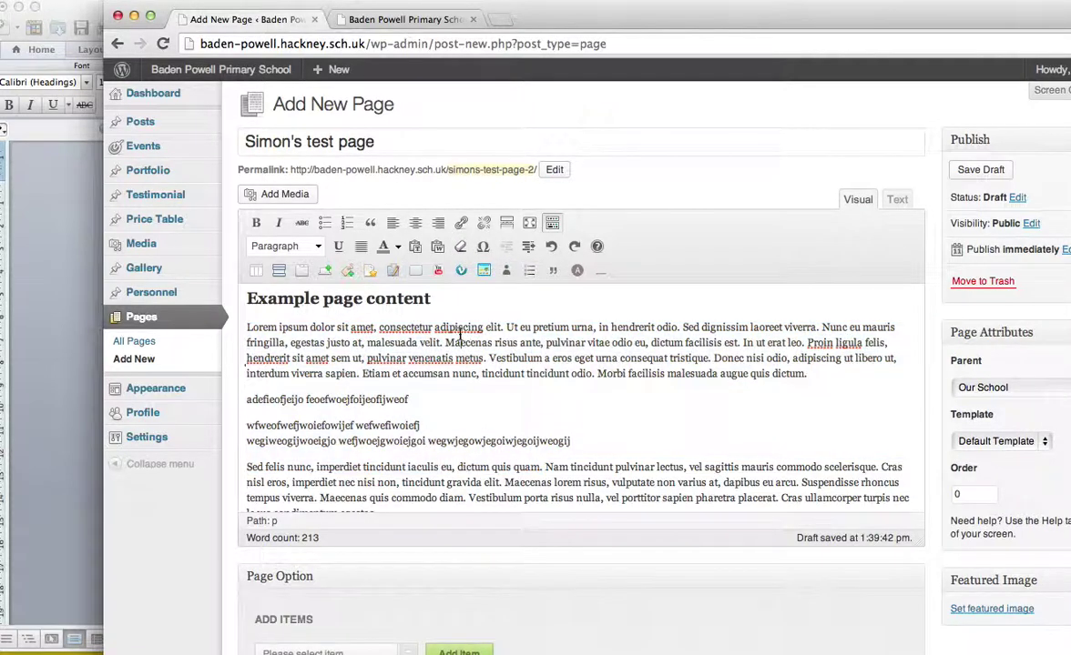